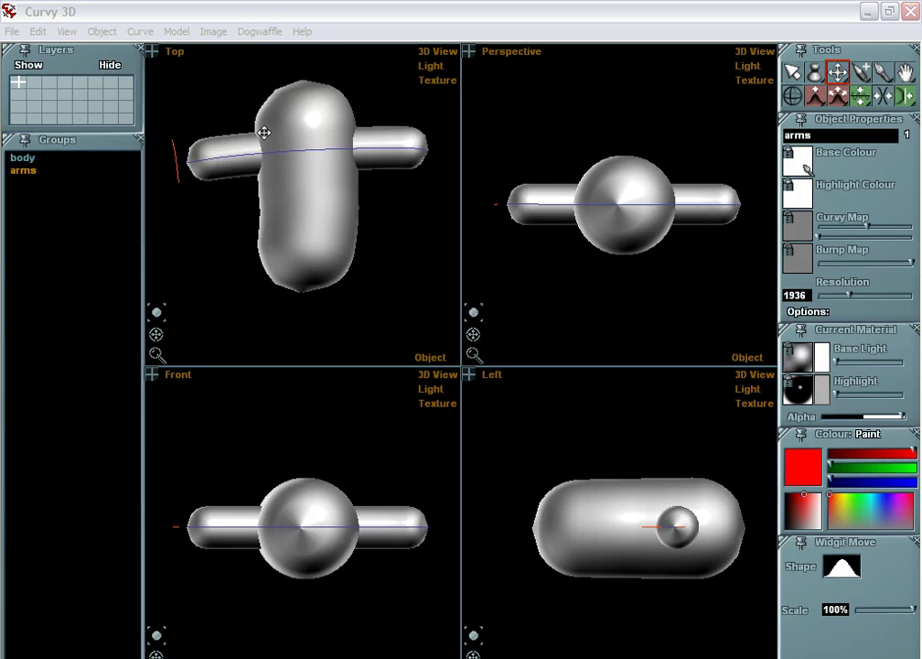
Step: Try Model > Boolean And, then shift the arms lower and slightly left through the body
{"action": "left_click", "coordinate": [178, 32]}
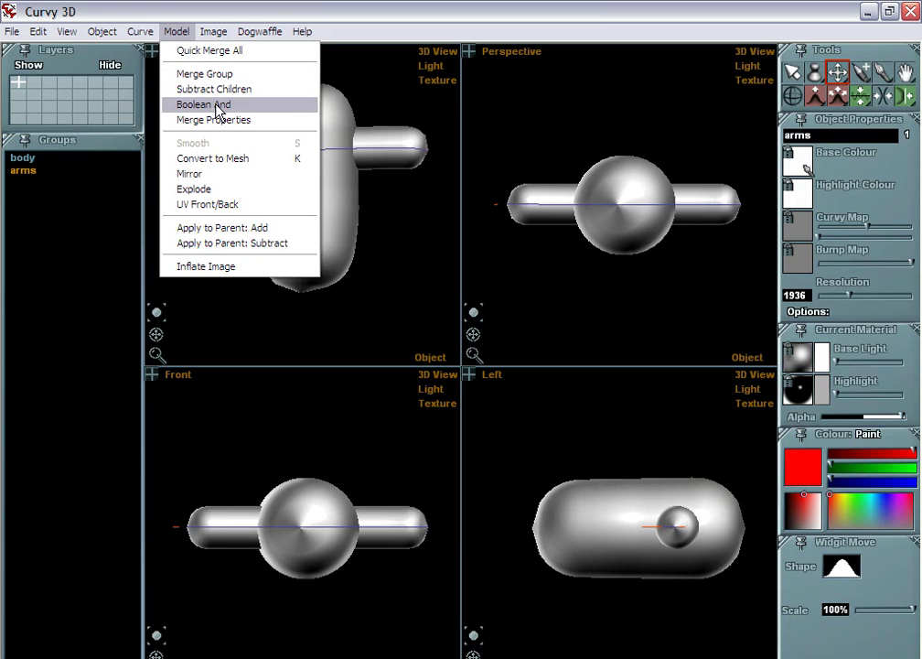
{"action": "left_click", "coordinate": [217, 106]}
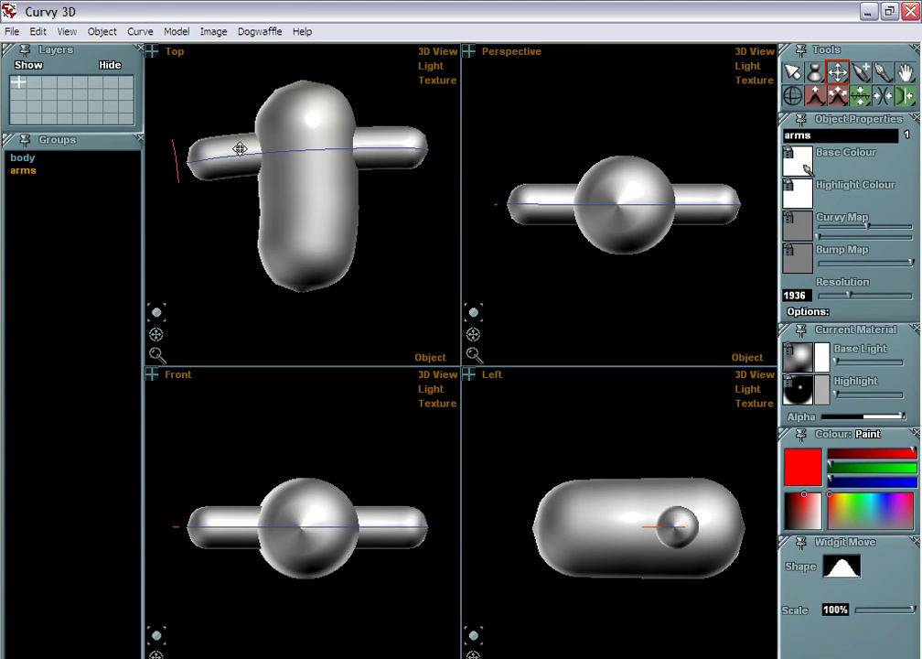
{"action": "mouse_move", "coordinate": [240, 148]}
{"action": "left_mouse_down"}
{"action": "mouse_move", "coordinate": [272, 172]}
{"action": "mouse_move", "coordinate": [241, 163]}
{"action": "left_mouse_up"}
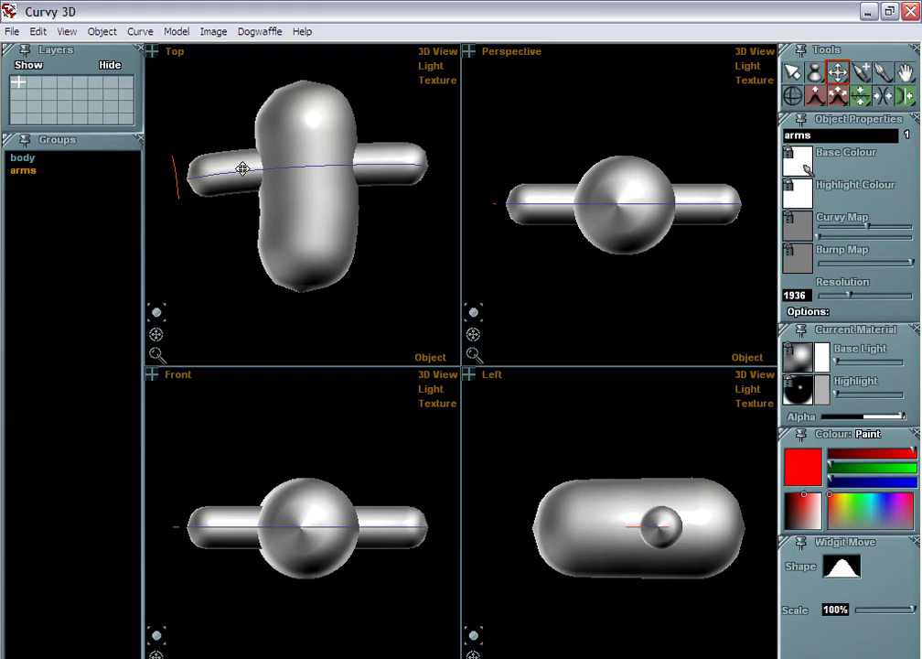
{"action": "mouse_move", "coordinate": [316, 532]}
{"action": "left_mouse_down"}
{"action": "mouse_move", "coordinate": [321, 489]}
{"action": "mouse_move", "coordinate": [308, 535]}
{"action": "left_mouse_up"}
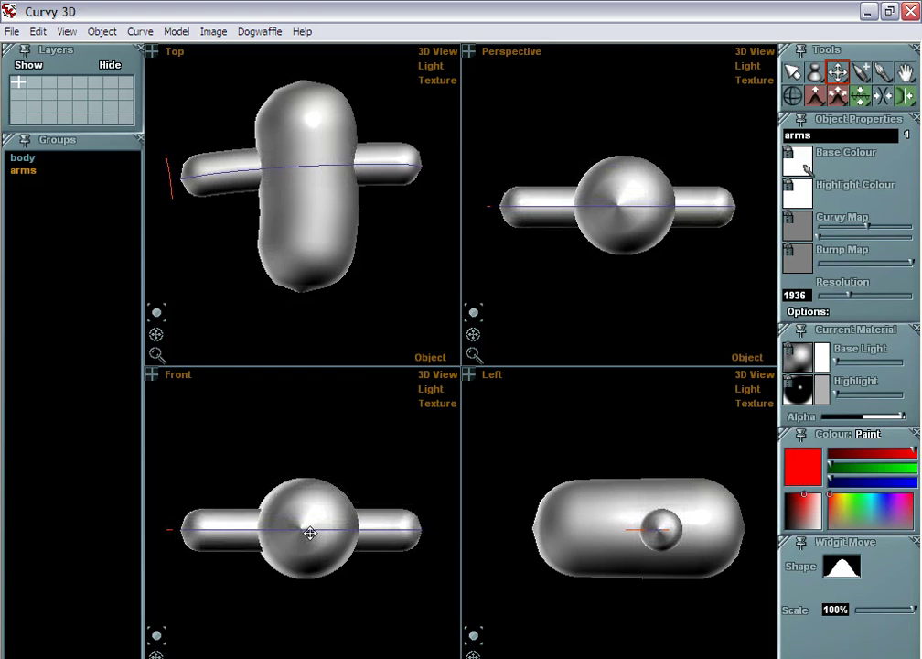
Step: Nest the arms object under body in the Groups panel
{"action": "left_click", "coordinate": [24, 159]}
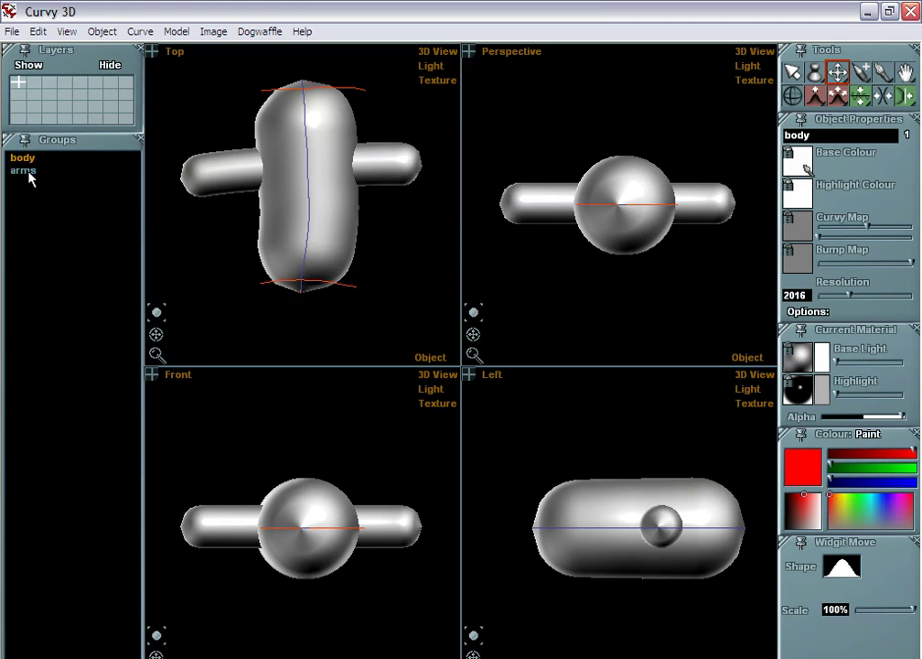
{"action": "mouse_move", "coordinate": [29, 173]}
{"action": "left_mouse_down"}
{"action": "mouse_move", "coordinate": [43, 159]}
{"action": "mouse_move", "coordinate": [36, 160]}
{"action": "left_mouse_up"}
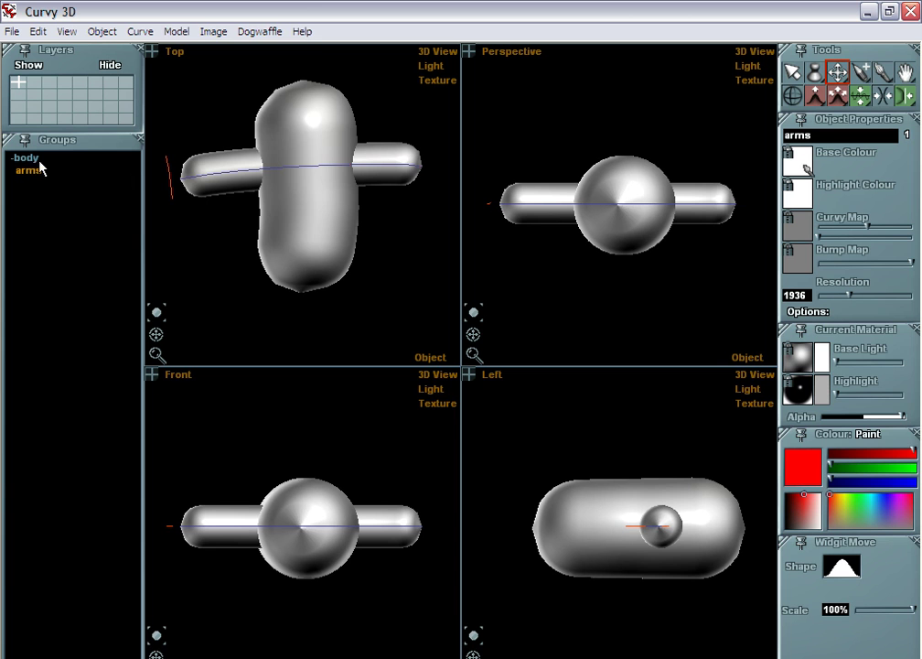
{"action": "left_click", "coordinate": [177, 32]}
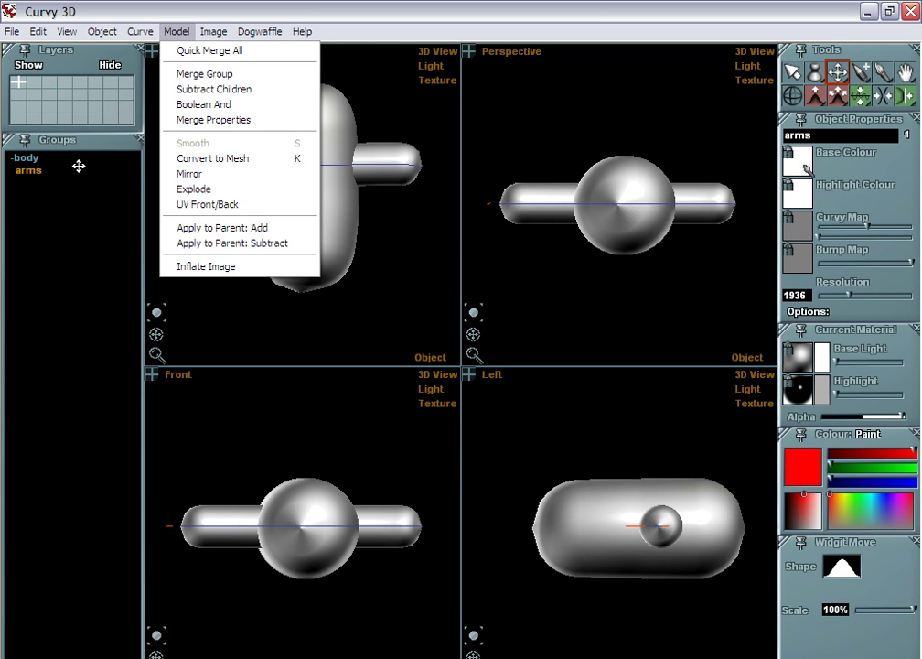
Step: Apply Model > Merge Group to the body group, producing QMesh1 at resolution 89000
{"action": "left_click", "coordinate": [37, 160]}
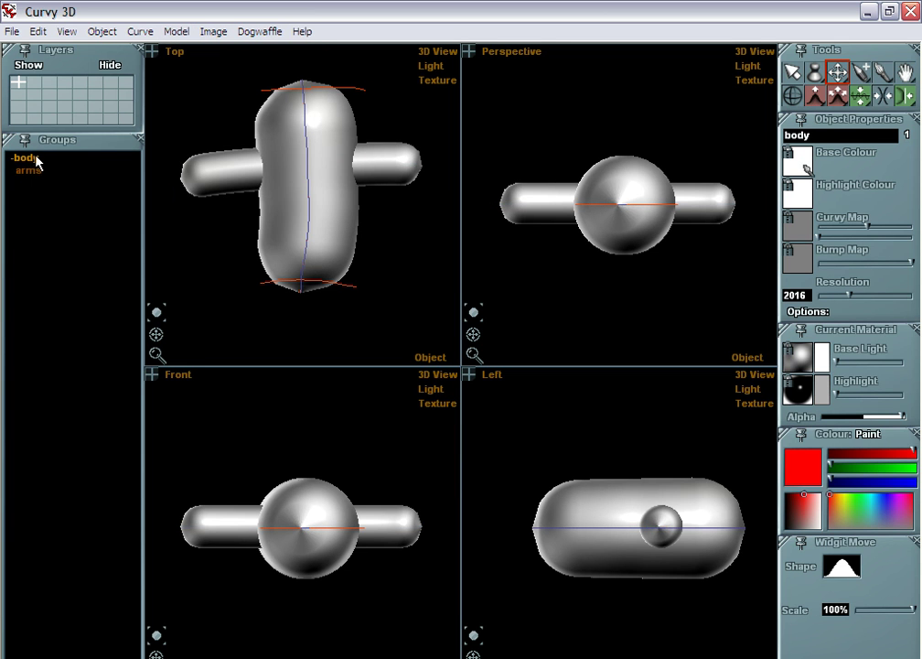
{"action": "left_click", "coordinate": [177, 32]}
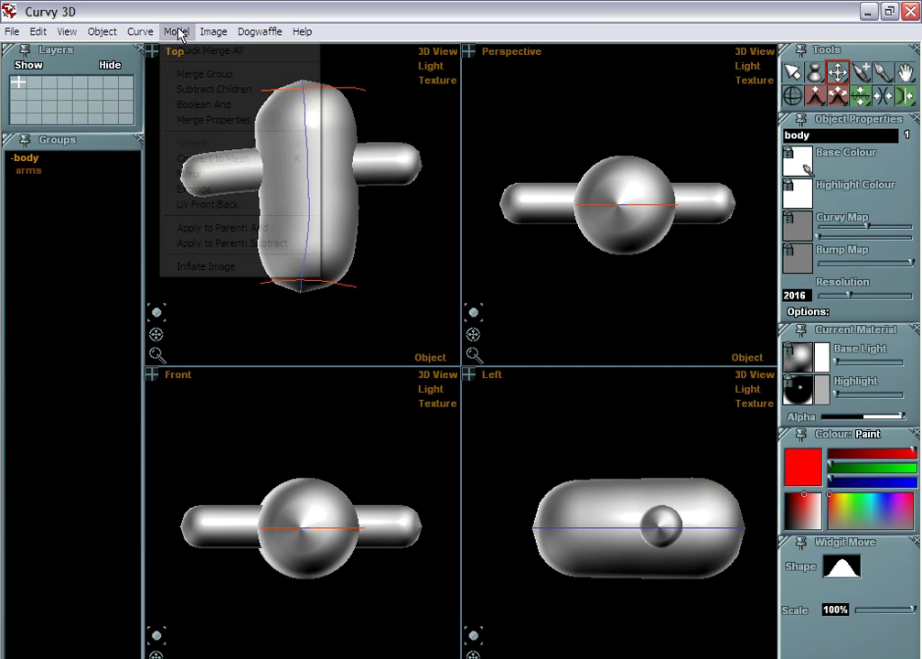
{"action": "left_click", "coordinate": [244, 77]}
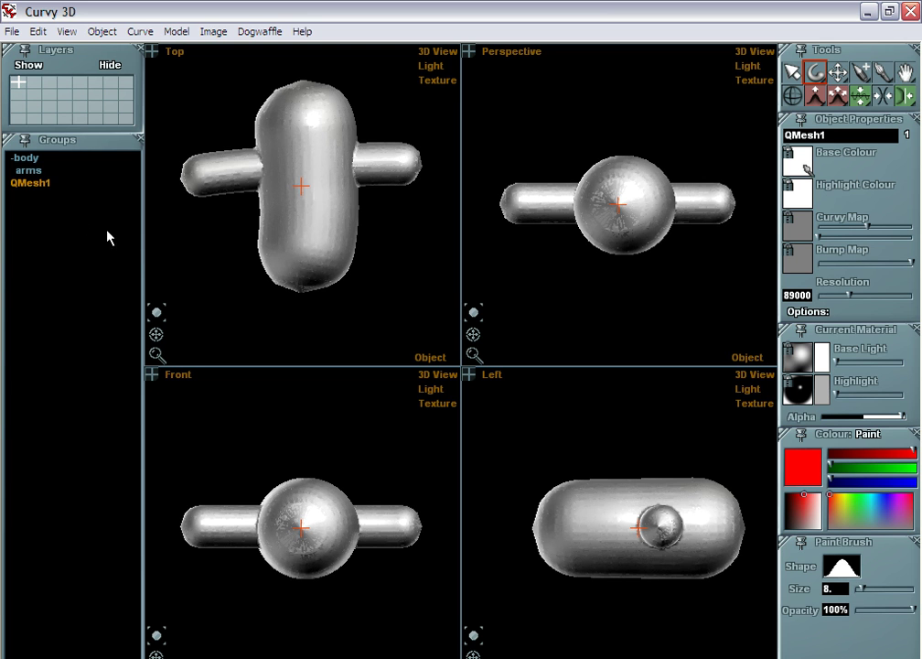
Step: Hide the body and arms with Object > Hide, then select QMesh1
{"action": "left_click", "coordinate": [26, 158]}
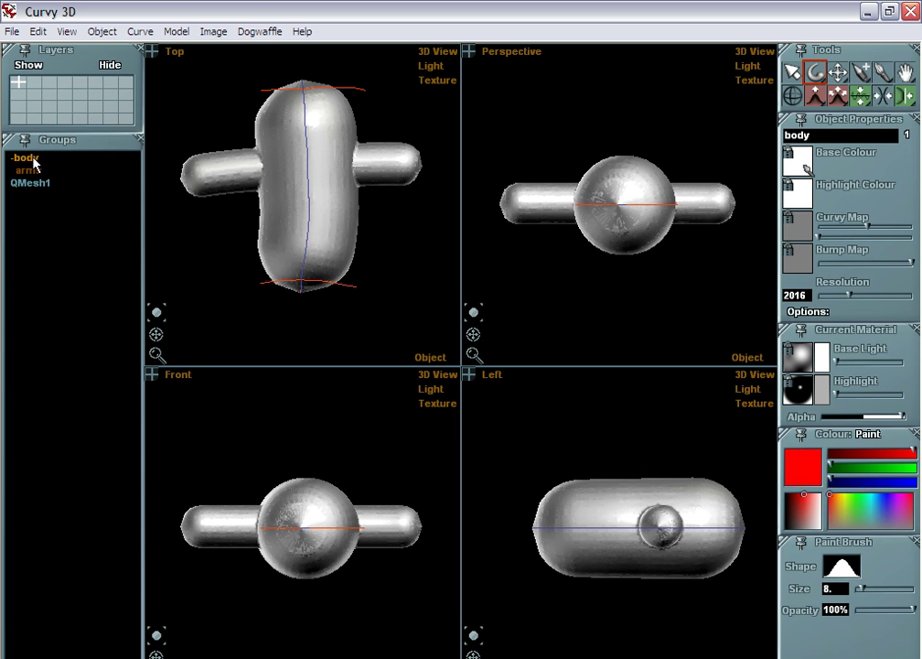
{"action": "left_click", "coordinate": [96, 32]}
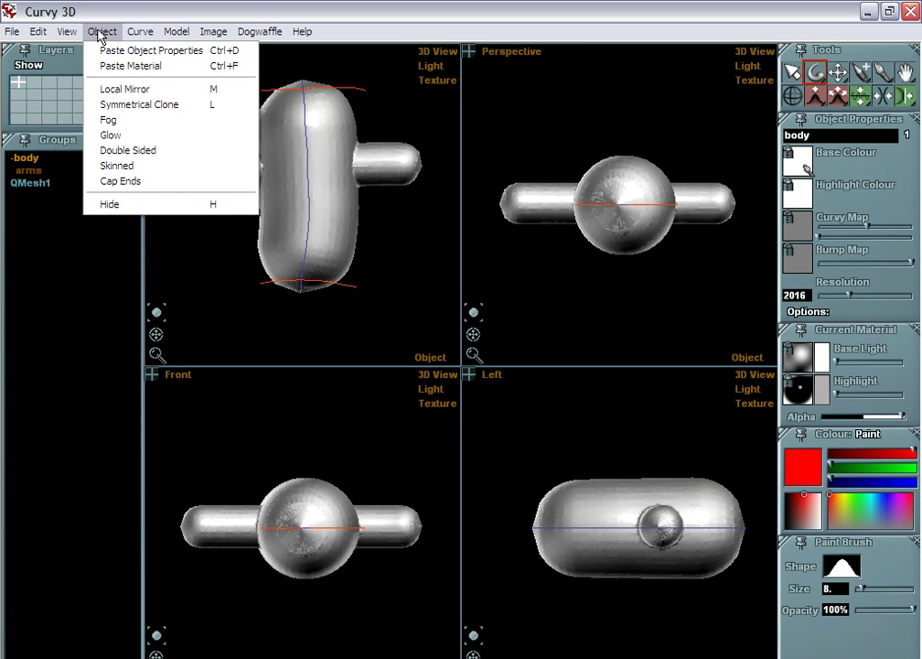
{"action": "left_click", "coordinate": [118, 205]}
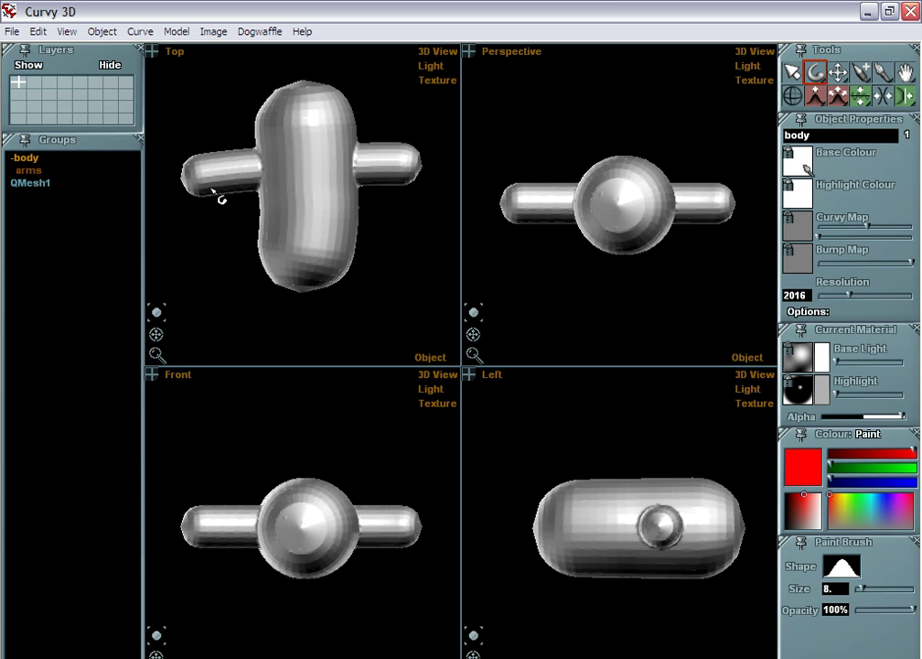
{"action": "left_click", "coordinate": [30, 182]}
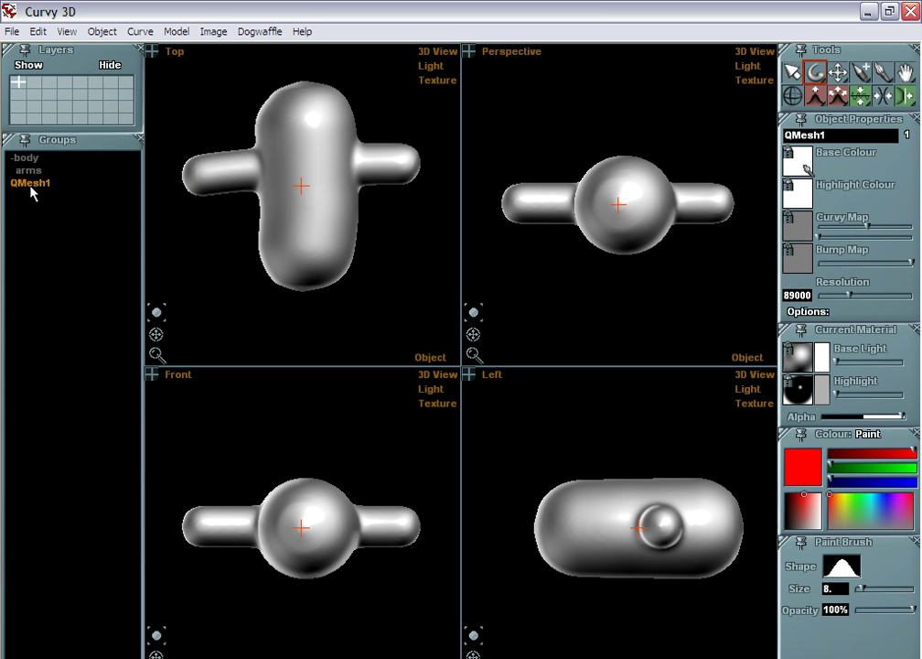
Step: Hide QMesh1 and bring the body group with its arms back into view
{"action": "key", "text": "Delete"}
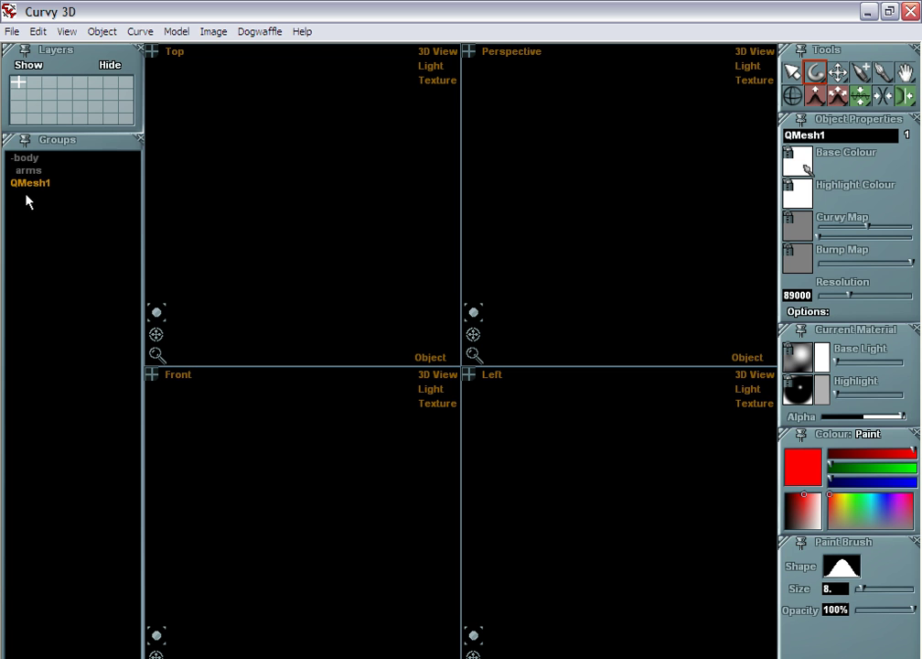
{"action": "left_click", "coordinate": [26, 159]}
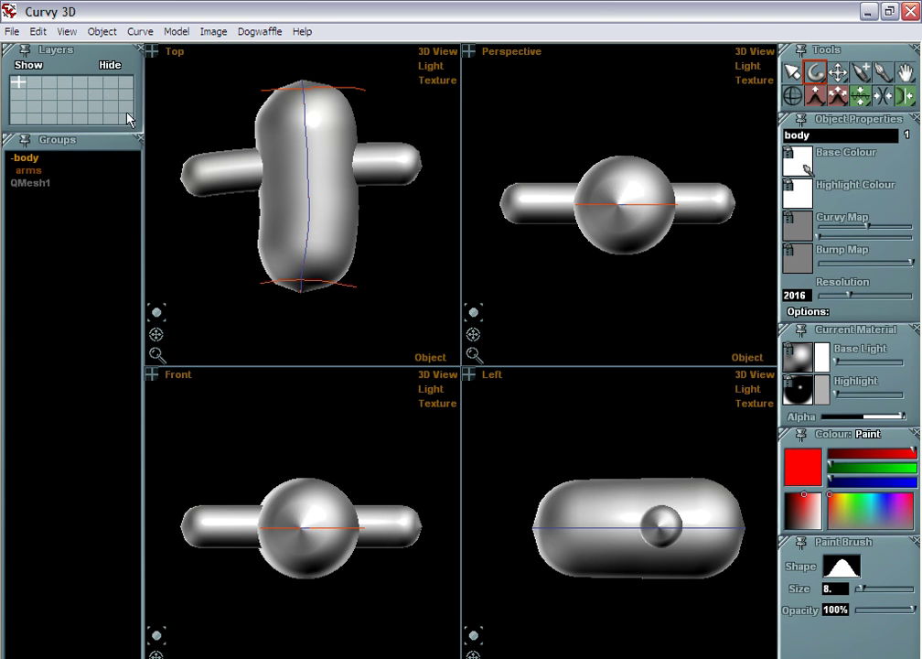
{"action": "left_click", "coordinate": [177, 32]}
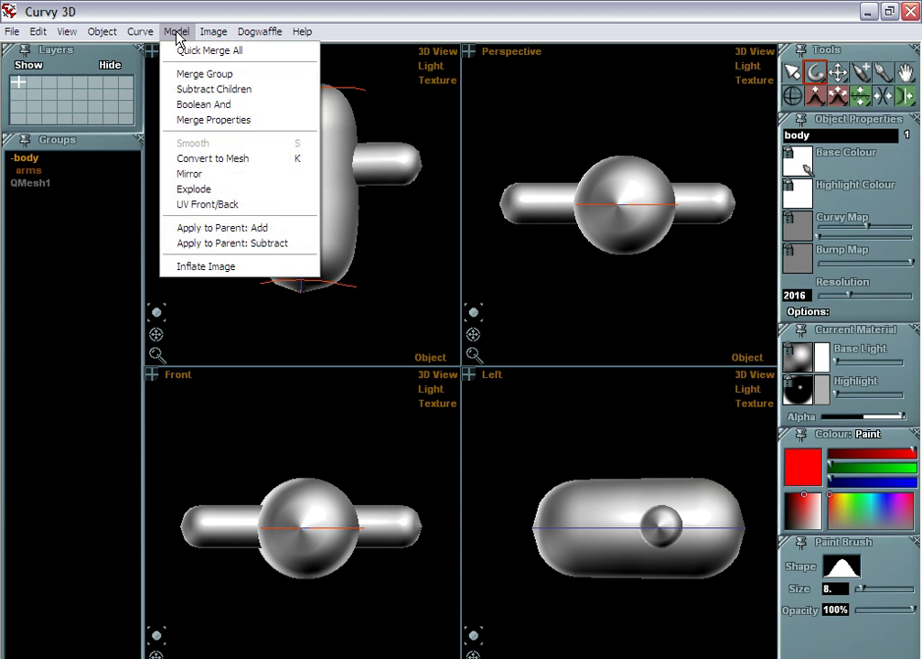
Step: Subtract the arms from the body into QMesh3 and hide the original body group
{"action": "left_click", "coordinate": [213, 91]}
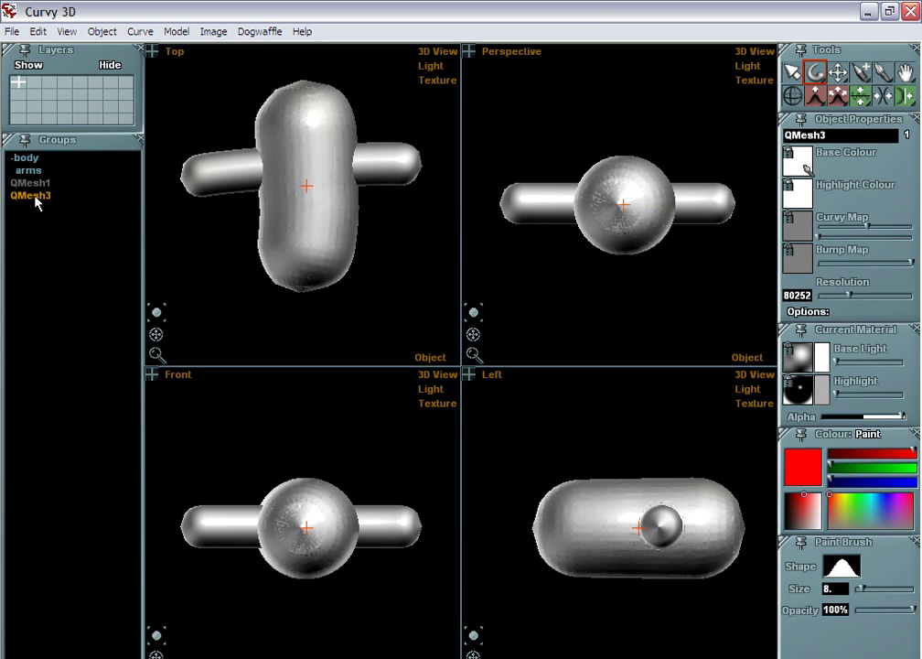
{"action": "left_click", "coordinate": [26, 158]}
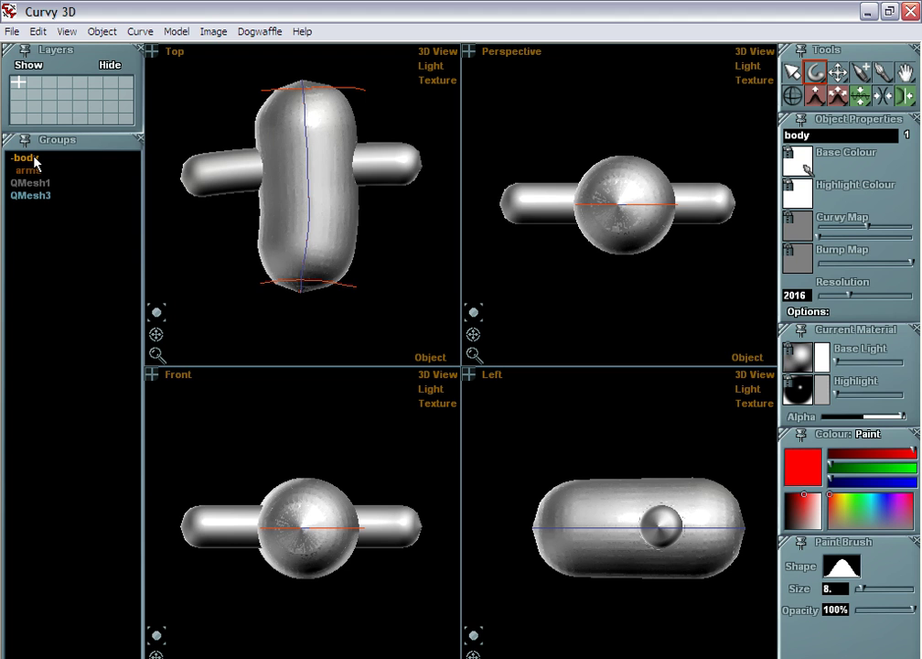
{"action": "left_click", "coordinate": [28, 169]}
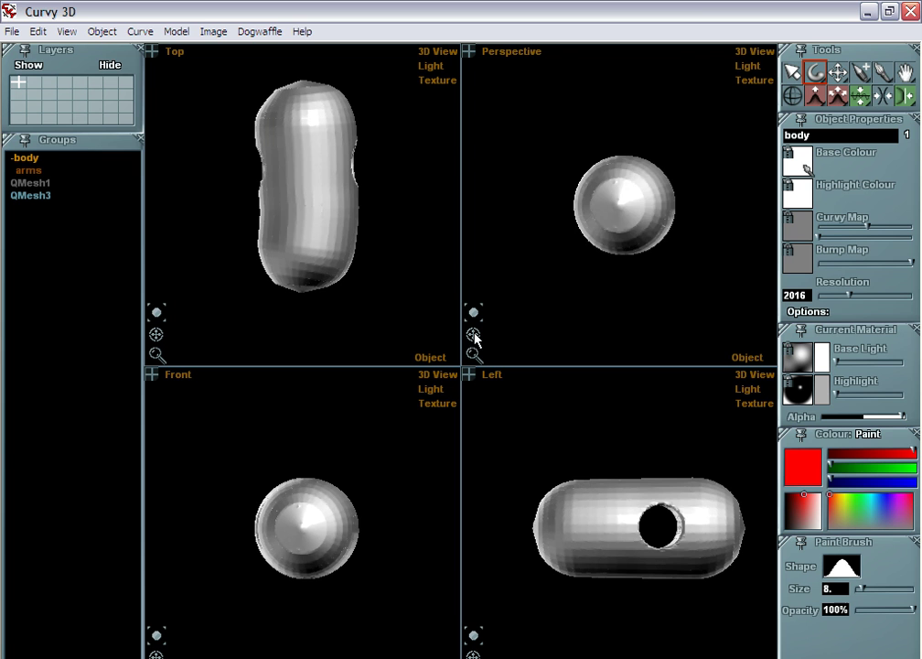
Step: Select QMesh3, switch to smooth shading, and orbit to look into the hole
{"action": "left_click_drag", "start_coordinate": [474, 338], "coordinate": [506, 344]}
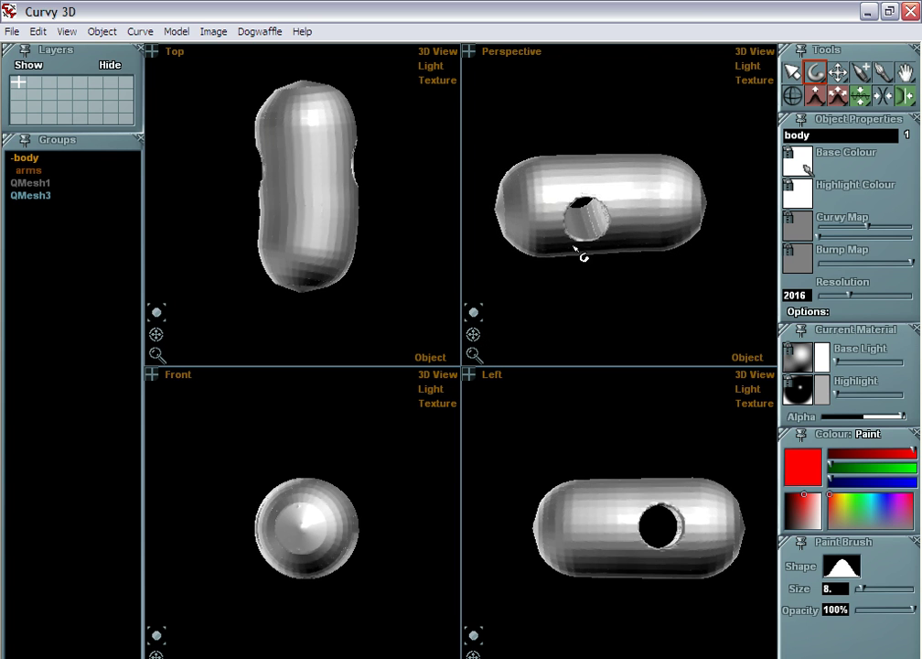
{"action": "key", "text": "s"}
{"action": "key", "text": "s"}
{"action": "left_click", "coordinate": [31, 196]}
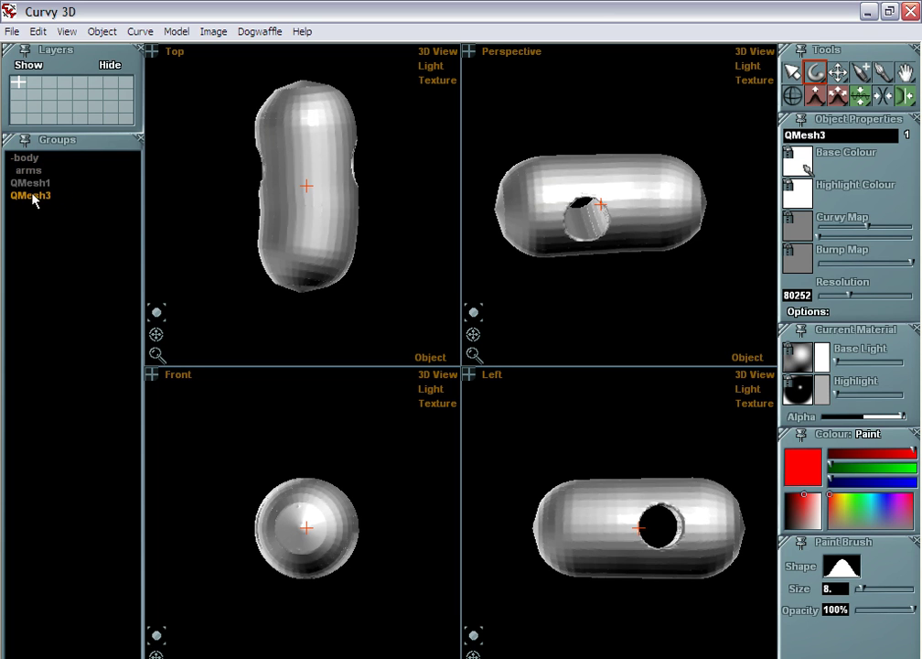
{"action": "key", "text": "s"}
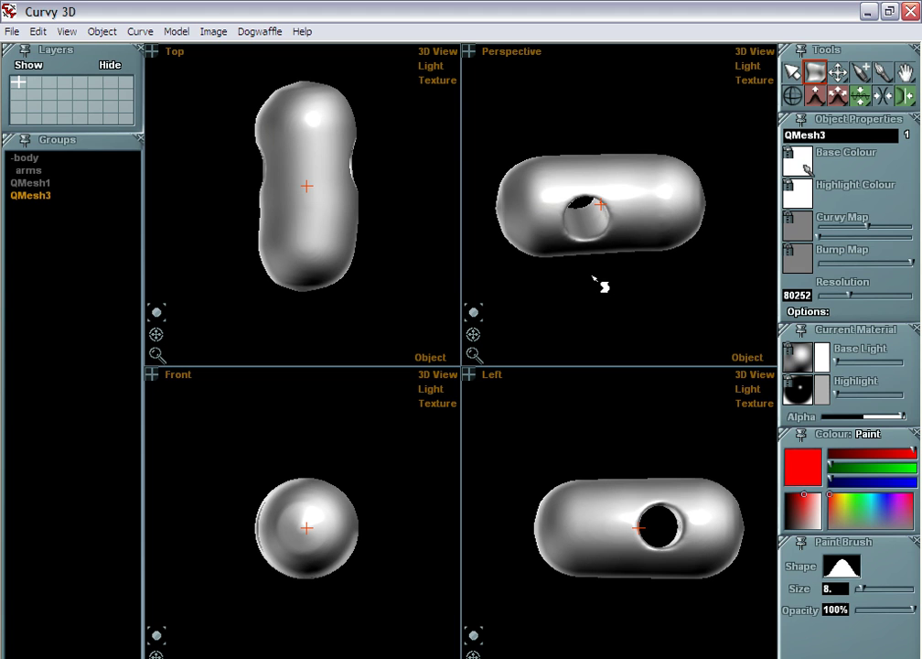
{"action": "key", "text": "s"}
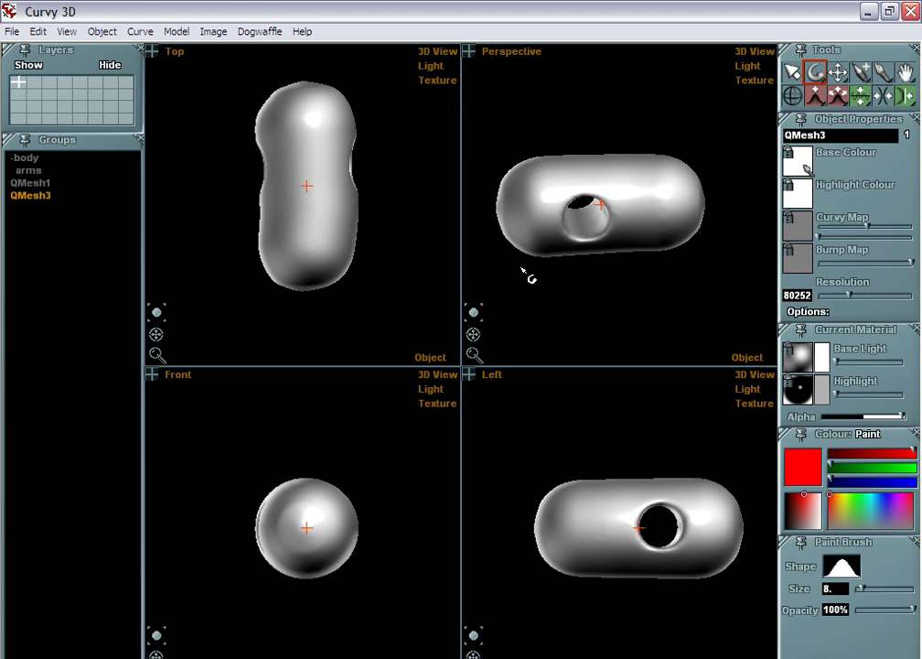
{"action": "left_click_drag", "start_coordinate": [474, 333], "coordinate": [362, 340]}
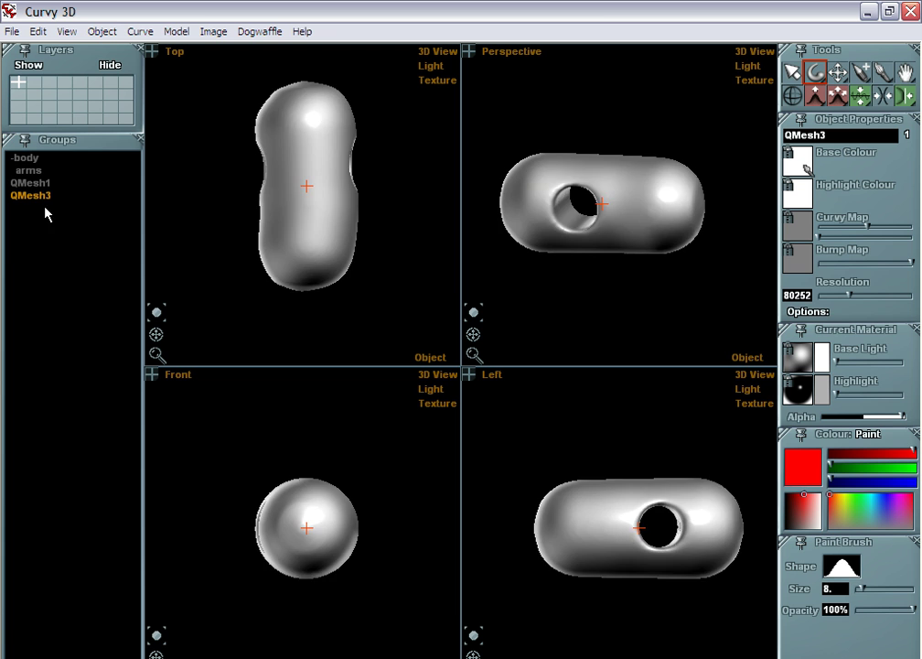
Step: Intersect the body and arms with Model > Boolean And into QMesh5
{"action": "left_click", "coordinate": [25, 159]}
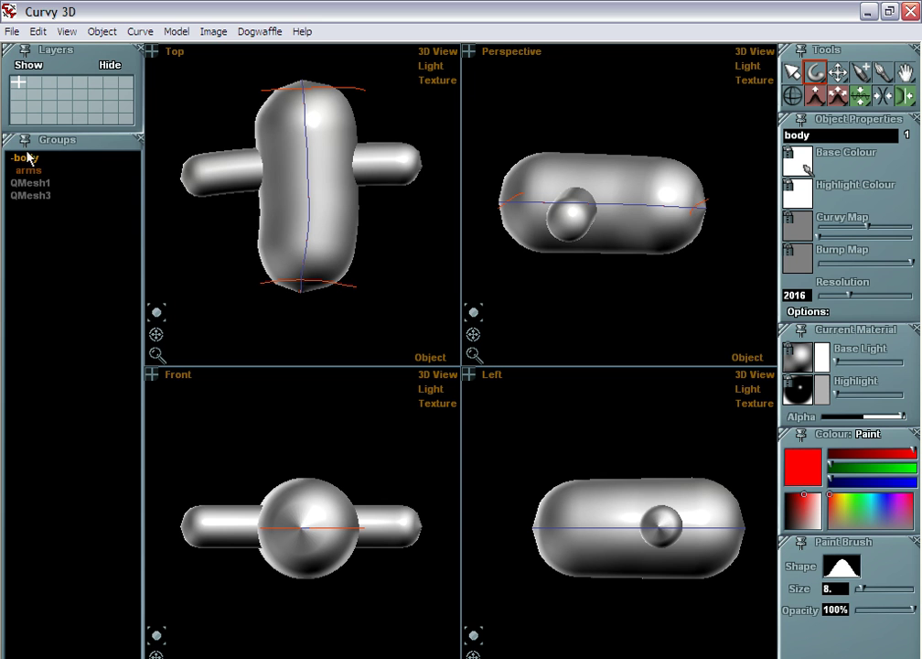
{"action": "left_click", "coordinate": [176, 31]}
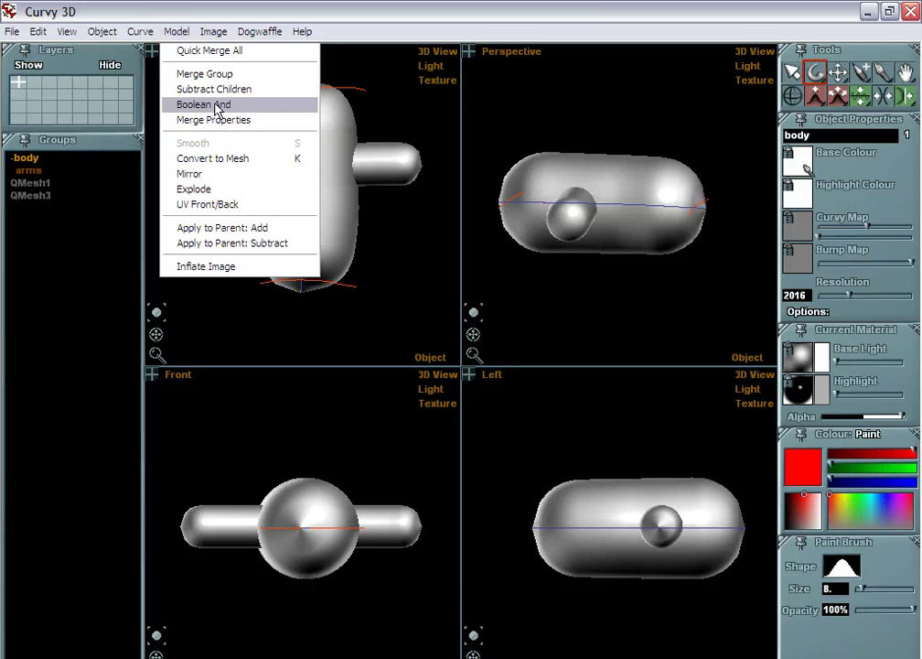
{"action": "left_click", "coordinate": [217, 106]}
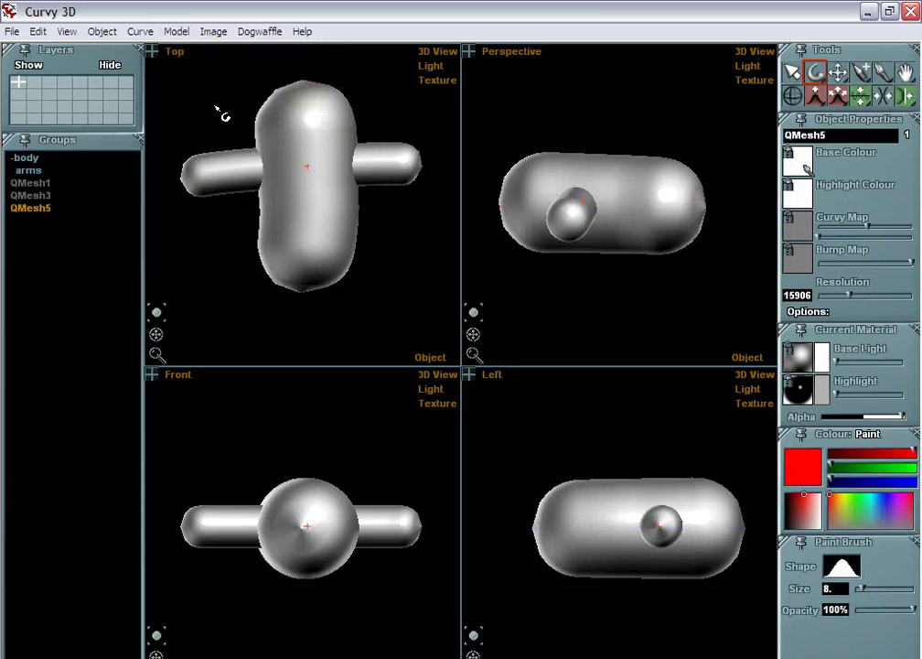
Step: Hide the original body and arms, select QMesh5, and orbit around the short cylinder
{"action": "left_click", "coordinate": [28, 159]}
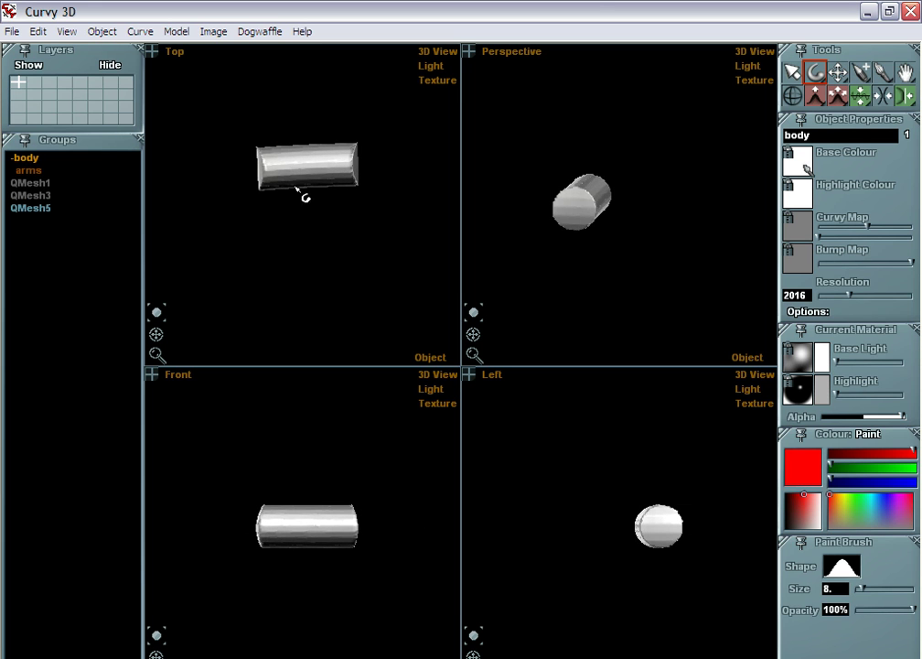
{"action": "left_click", "coordinate": [39, 210]}
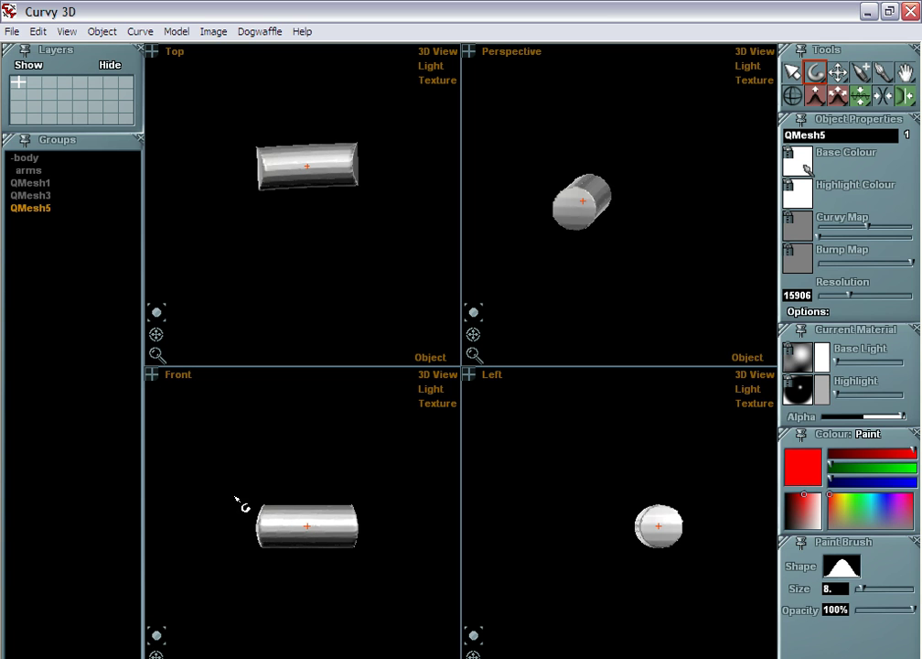
{"action": "mouse_move", "coordinate": [474, 334]}
{"action": "left_mouse_down"}
{"action": "mouse_move", "coordinate": [494, 340]}
{"action": "mouse_move", "coordinate": [476, 338]}
{"action": "left_mouse_up"}
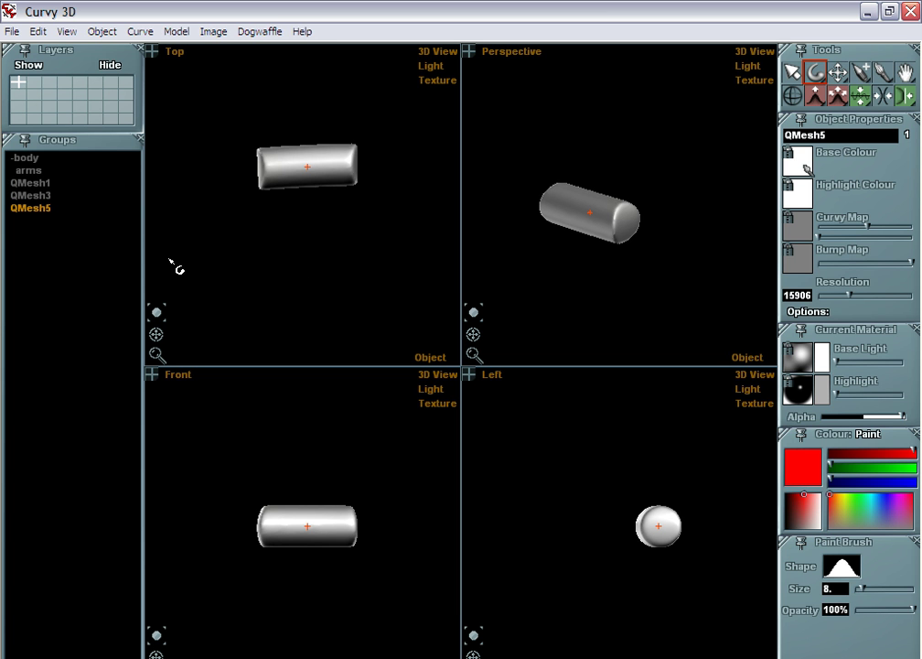
{"action": "left_click", "coordinate": [174, 30]}
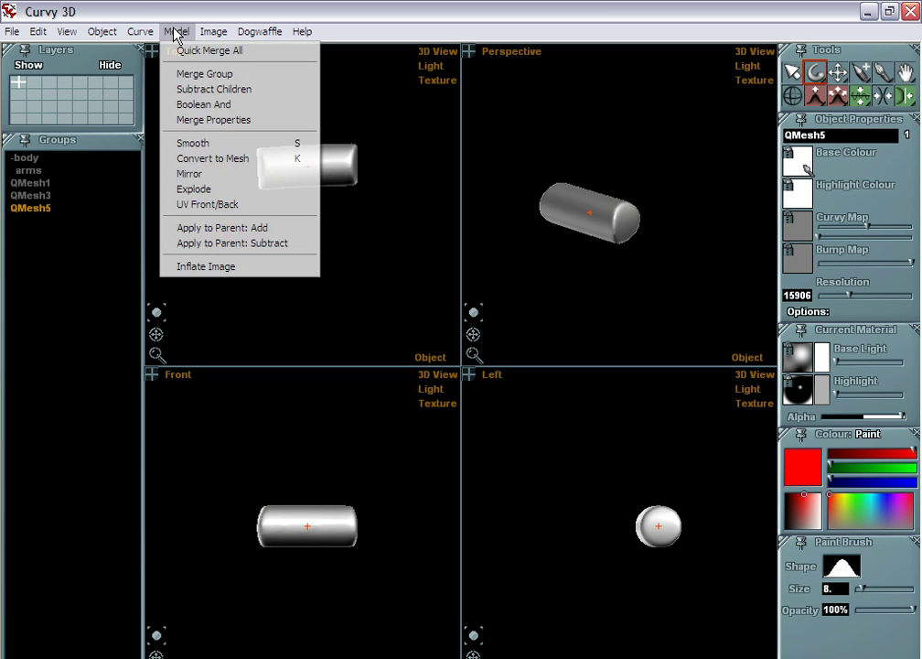
Step: In Merge Properties, choose Fine precision so Solid Cell Size changes from 0.02 to 0.005
{"action": "left_click", "coordinate": [220, 127]}
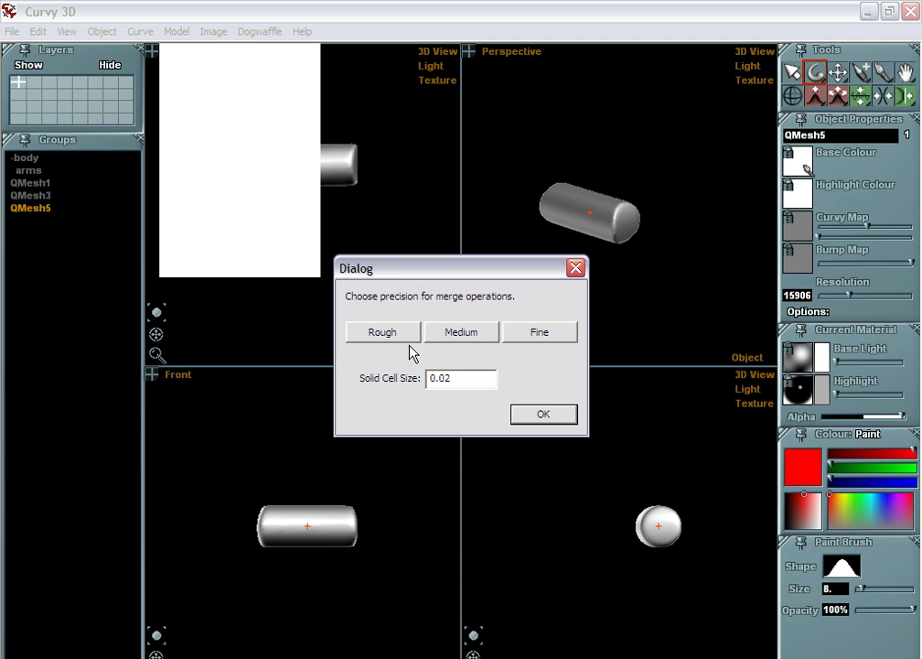
{"action": "left_click", "coordinate": [466, 335]}
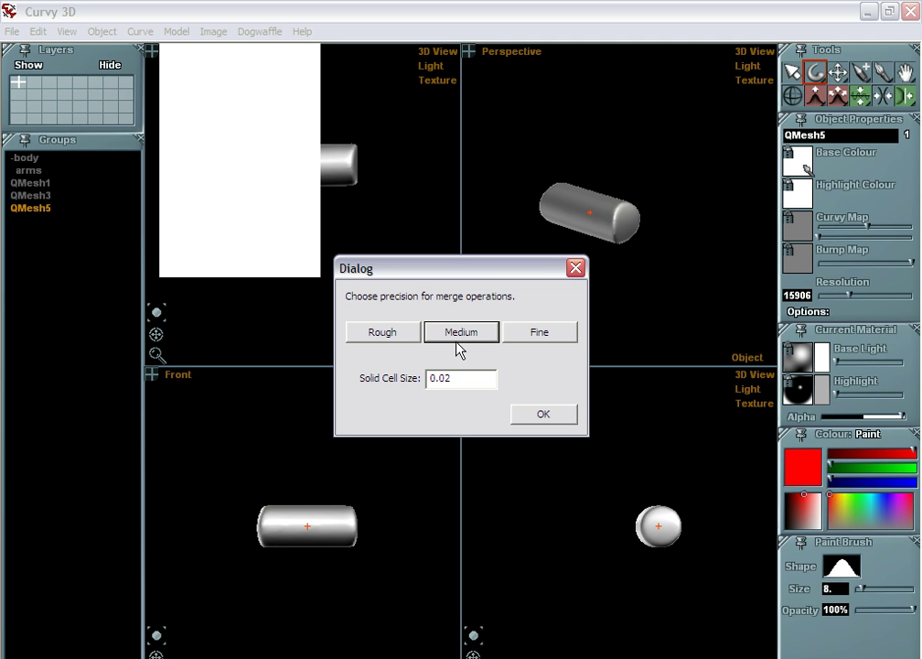
{"action": "left_click", "coordinate": [551, 335]}
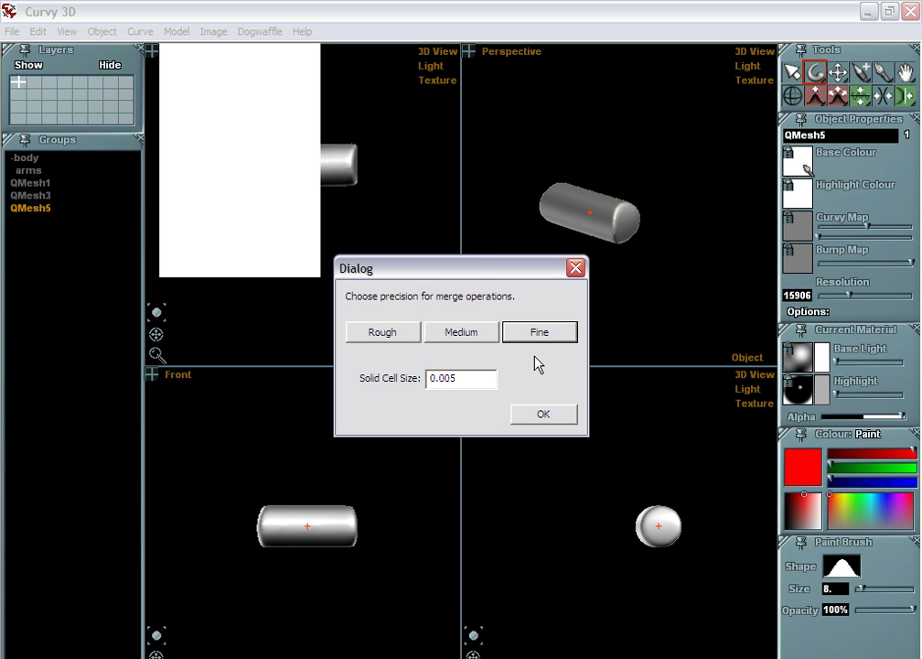